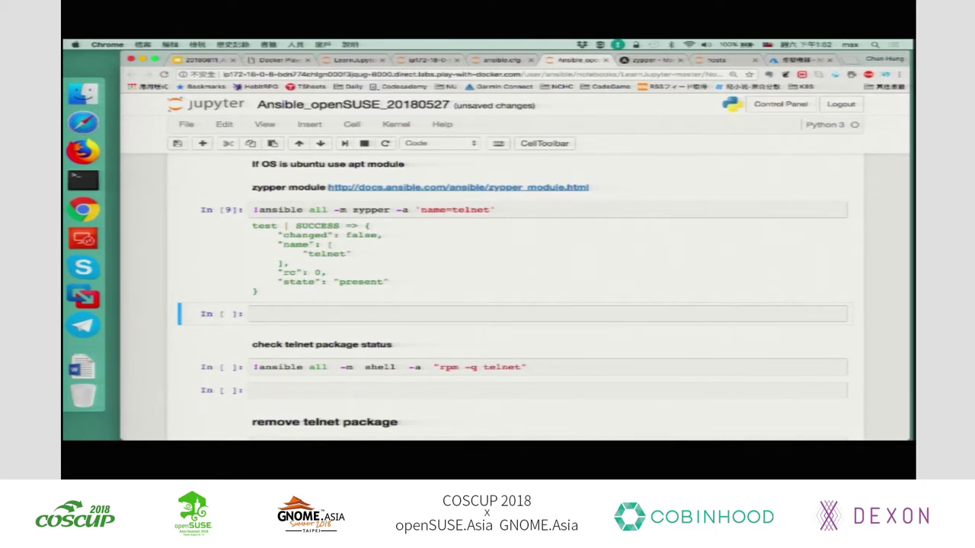
# Run the cell that checks the telnet package status on all hosts with "rpm -q telnet".
pyautogui.scroll(-3, 518, 254)
pyautogui.click(551, 262)
pyautogui.hotkey('shift', 'Return')
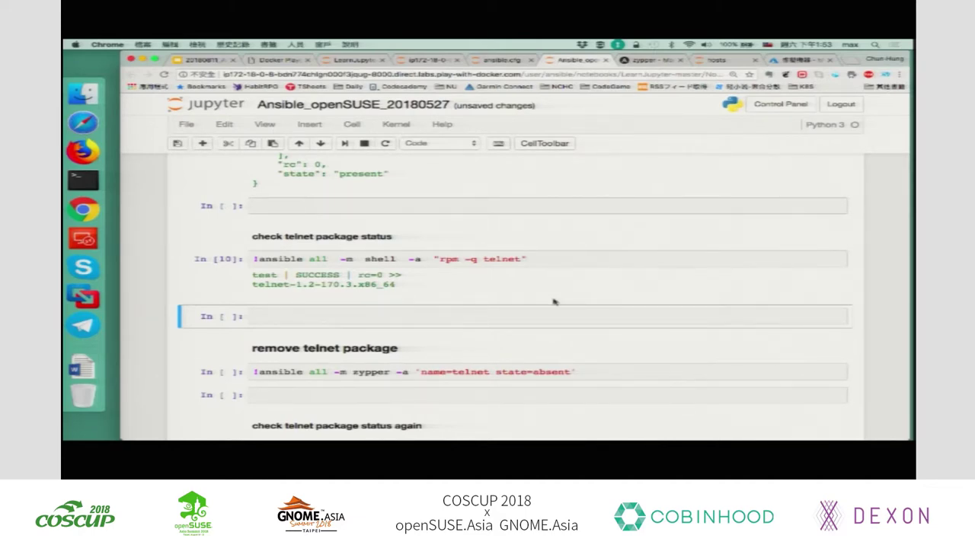
# Remove the telnet package by running the zypper cell with state=absent, and run the cell that checks its status again.
pyautogui.scroll(-3, 556, 304)
pyautogui.click(587, 306)
pyautogui.hotkey('shift', 'Return')
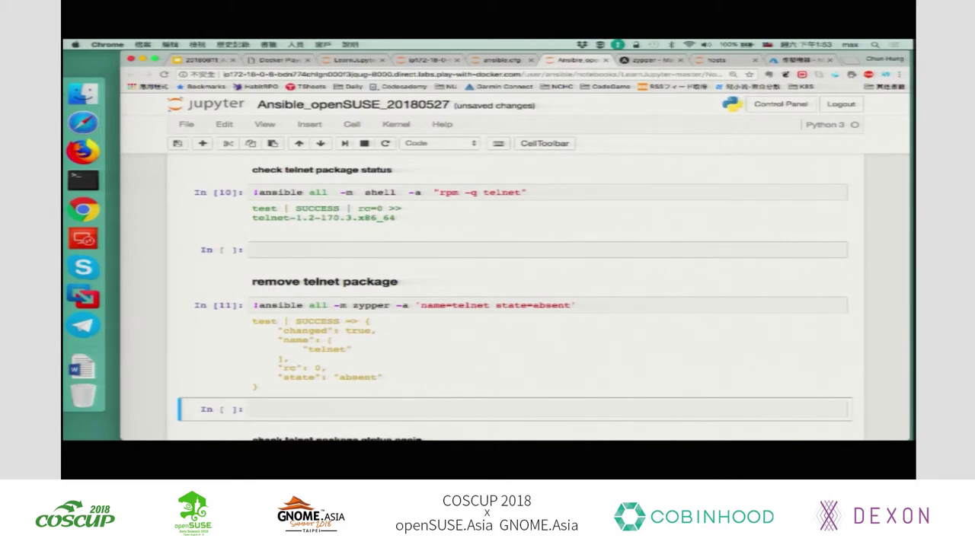
pyautogui.scroll(-4, 514, 296)
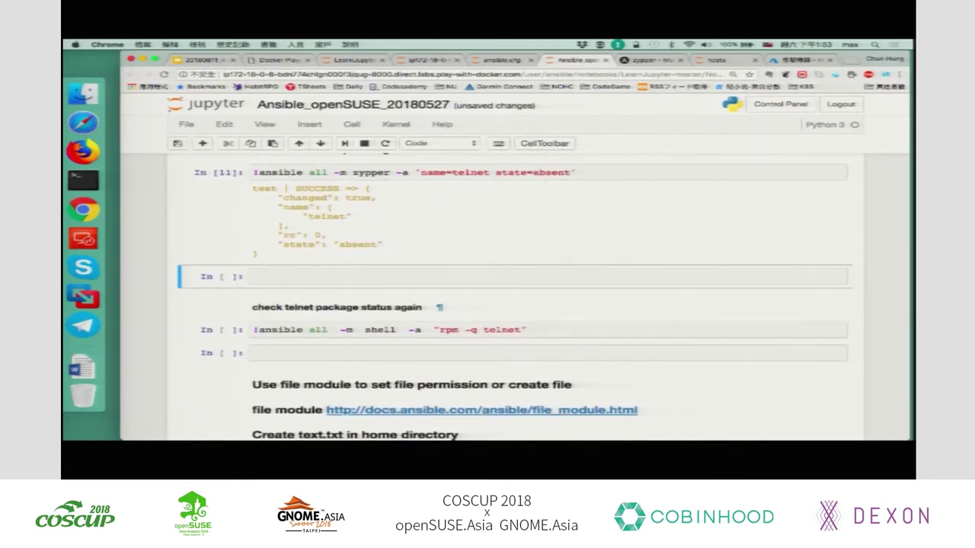
pyautogui.scroll(-1, 588, 299)
pyautogui.click(588, 298)
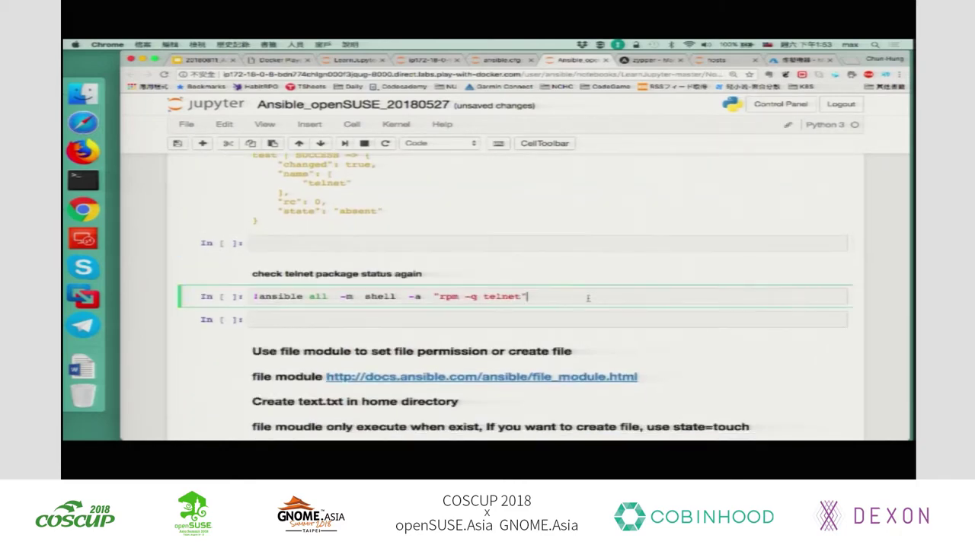
pyautogui.hotkey('shift', 'Return')
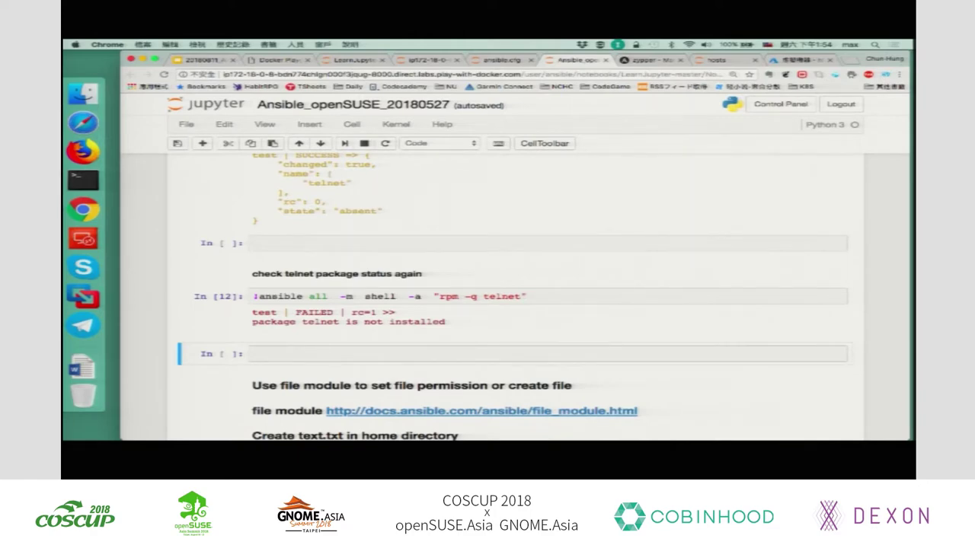
# Run the file module cell creating ~/test.txt with state=touch, and list the home directory with the 'ls -lR ~' cell below it.
pyautogui.scroll(-8, 608, 239)
pyautogui.click(609, 239)
pyautogui.hotkey('shift', 'Return')
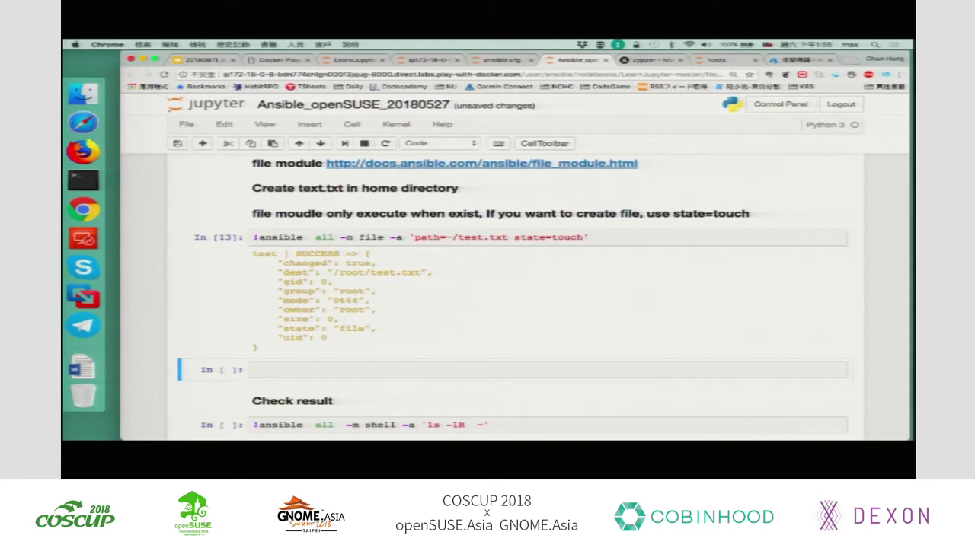
pyautogui.scroll(-3, 524, 331)
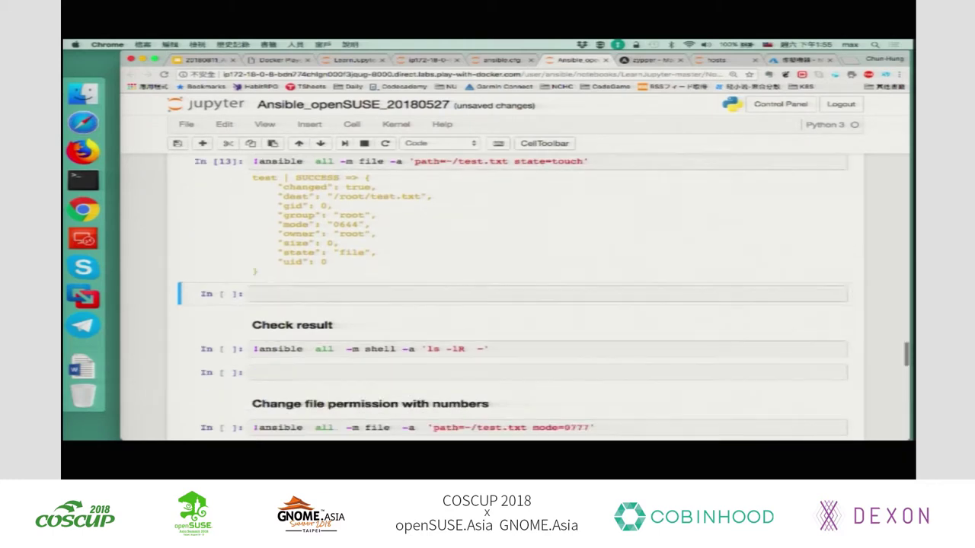
pyautogui.click(524, 330)
pyautogui.hotkey('shift', 'Return')
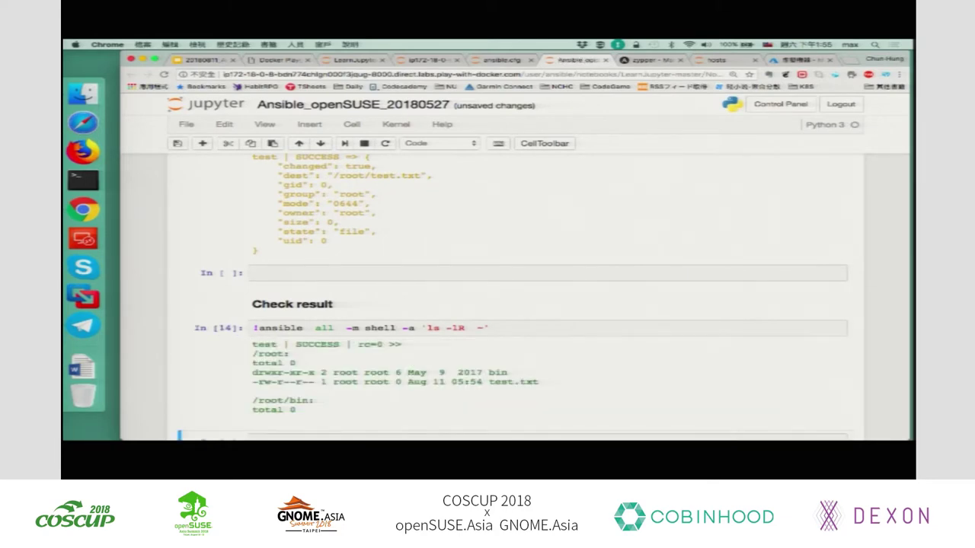
# Run the file module cell setting ~/test.txt to mode=0777, and run the 'ls -lR ~' check cell that follows.
pyautogui.scroll(-4, 492, 377)
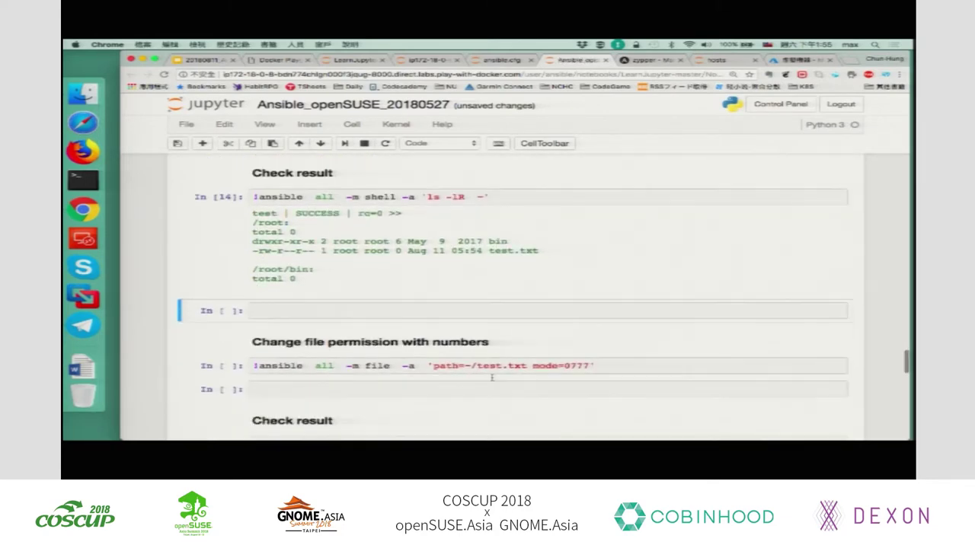
pyautogui.scroll(-1, 492, 377)
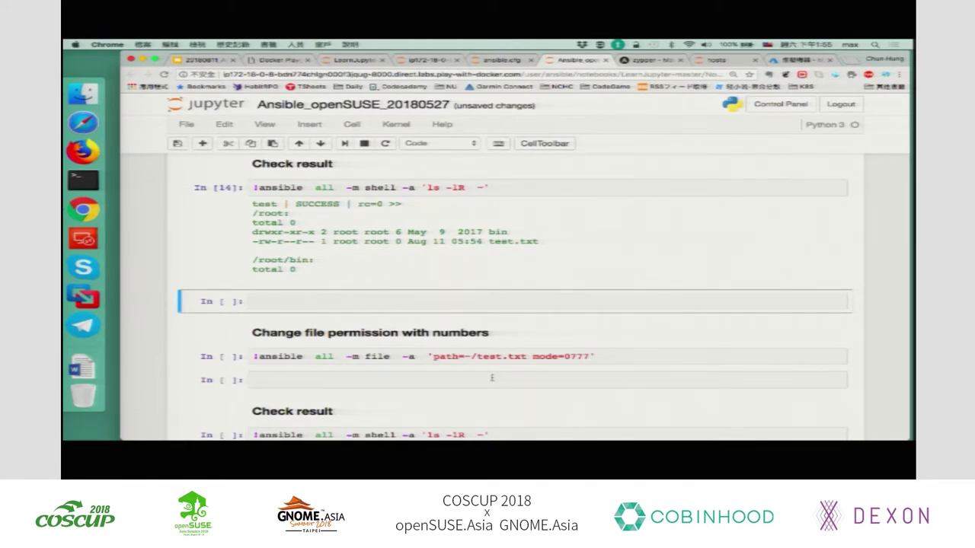
pyautogui.scroll(-3, 492, 378)
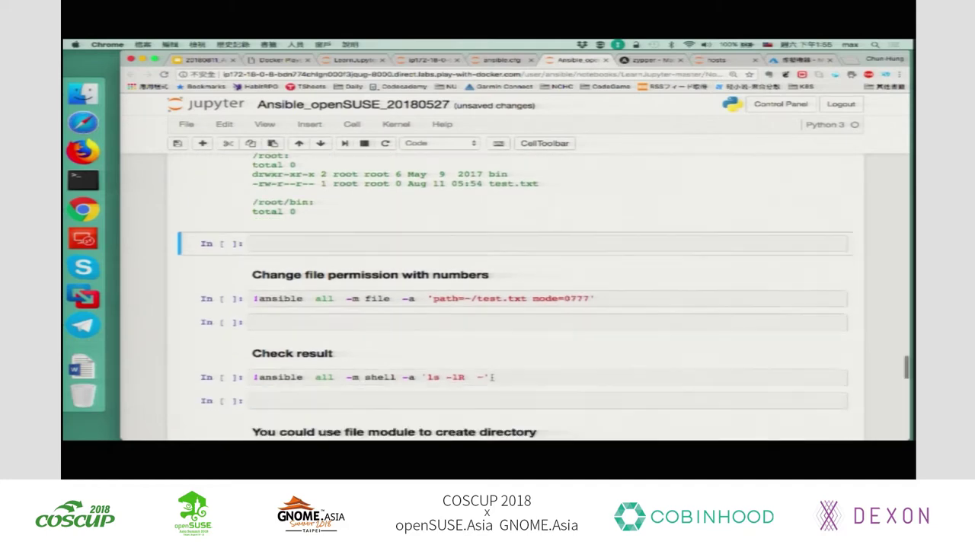
pyautogui.click(614, 273)
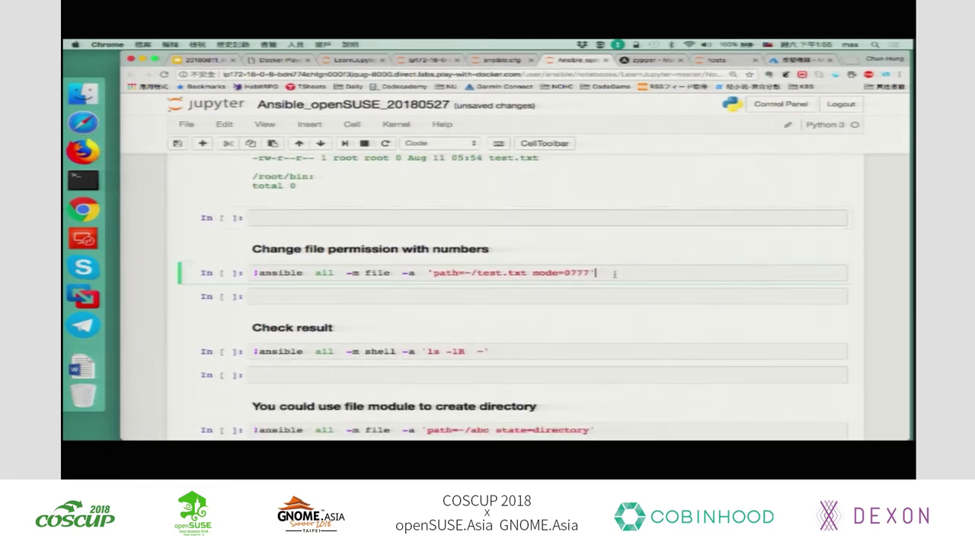
pyautogui.hotkey('shift', 'Return')
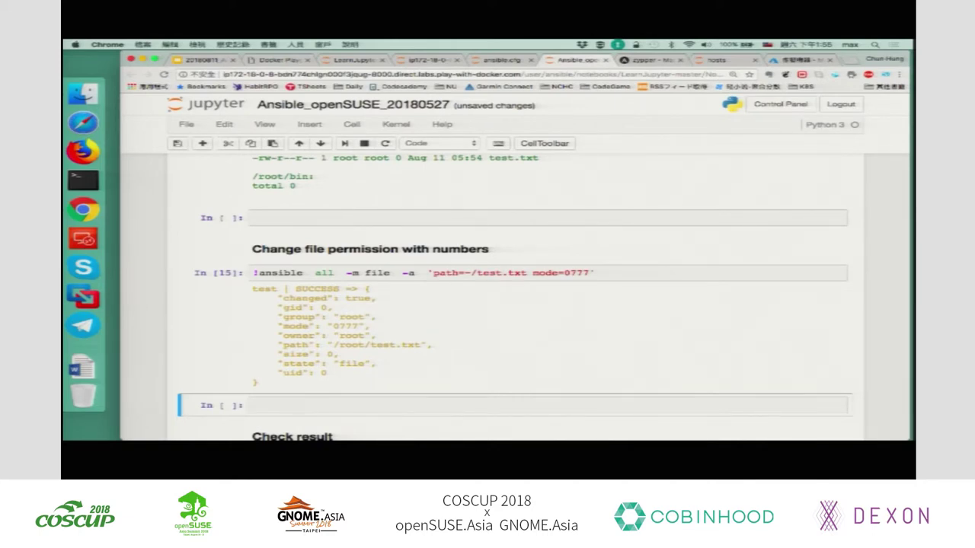
pyautogui.scroll(-5, 533, 289)
pyautogui.click(553, 274)
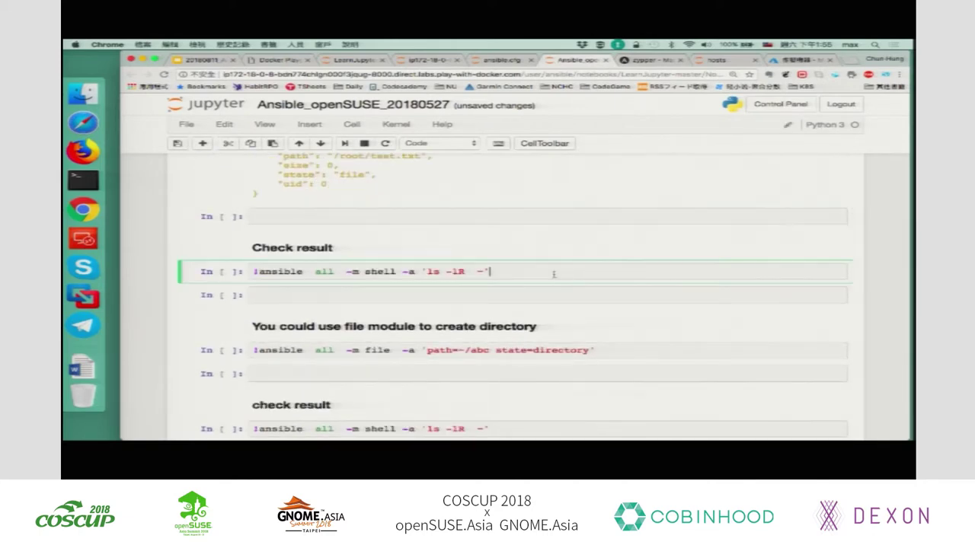
pyautogui.hotkey('shift', 'Return')
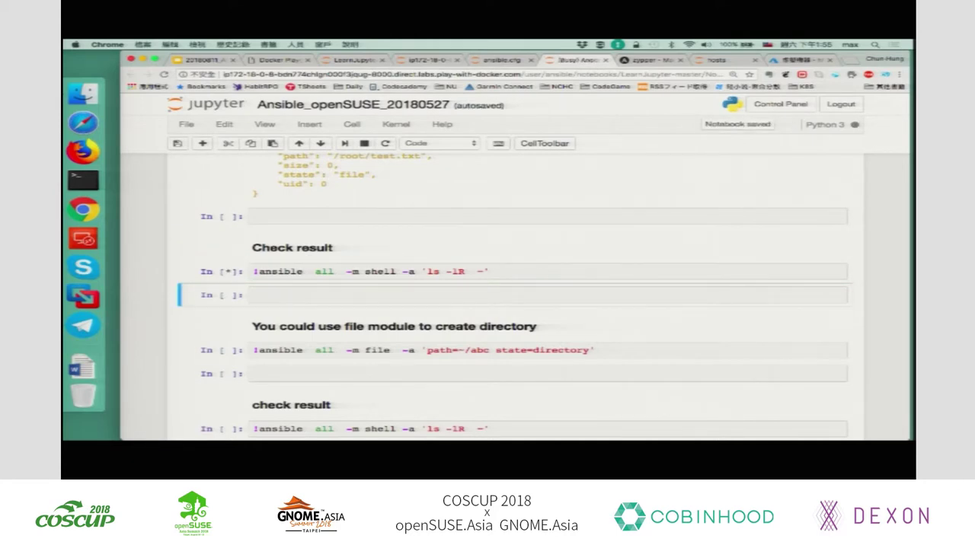
# Run the file module cell creating ~/abc with state=directory, and list the home directory with its 'ls -lR ~' check cell.
pyautogui.scroll(-1, 543, 263)
pyautogui.scroll(-3, 543, 263)
pyautogui.click(606, 323)
pyautogui.hotkey('shift', 'Return')
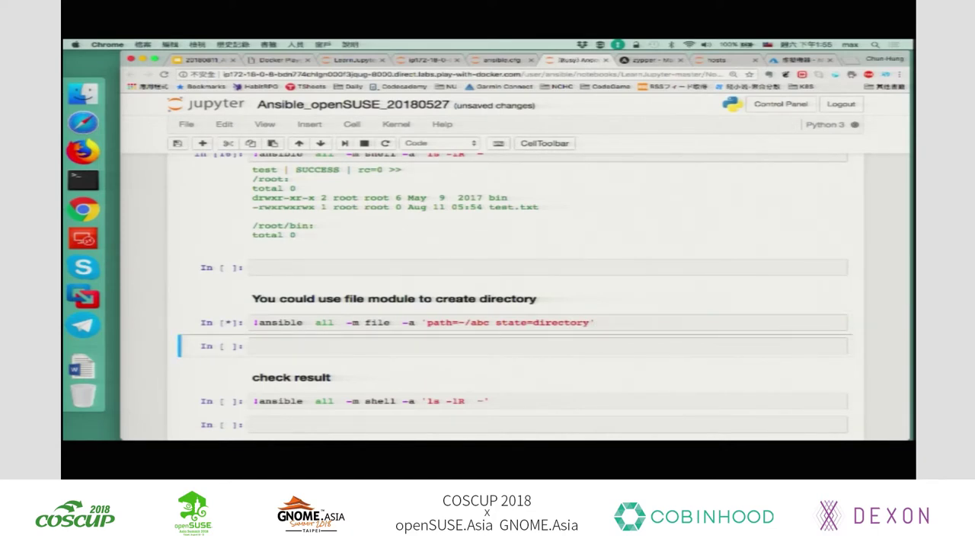
pyautogui.scroll(-3, 564, 327)
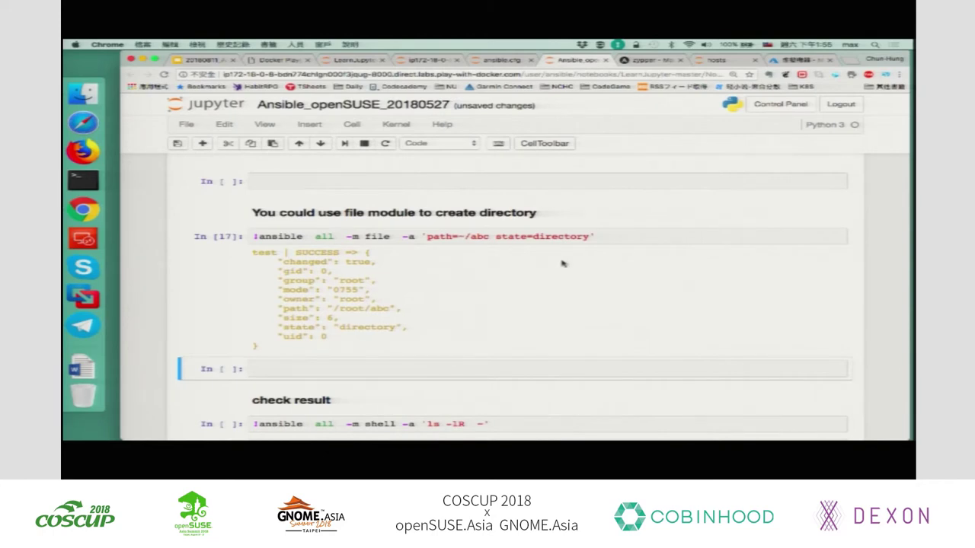
pyautogui.scroll(-1, 560, 266)
pyautogui.scroll(-3, 560, 266)
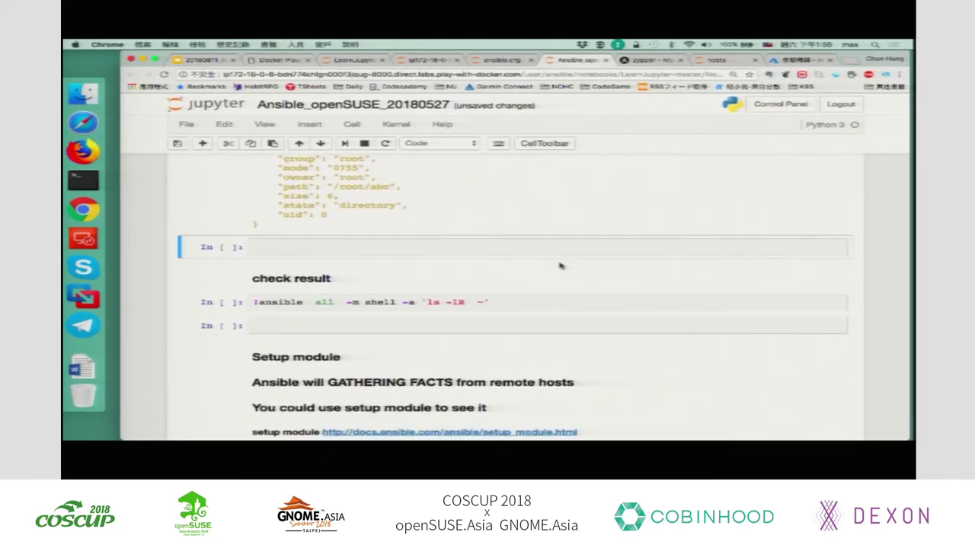
pyautogui.scroll(-2, 560, 265)
pyautogui.click(548, 273)
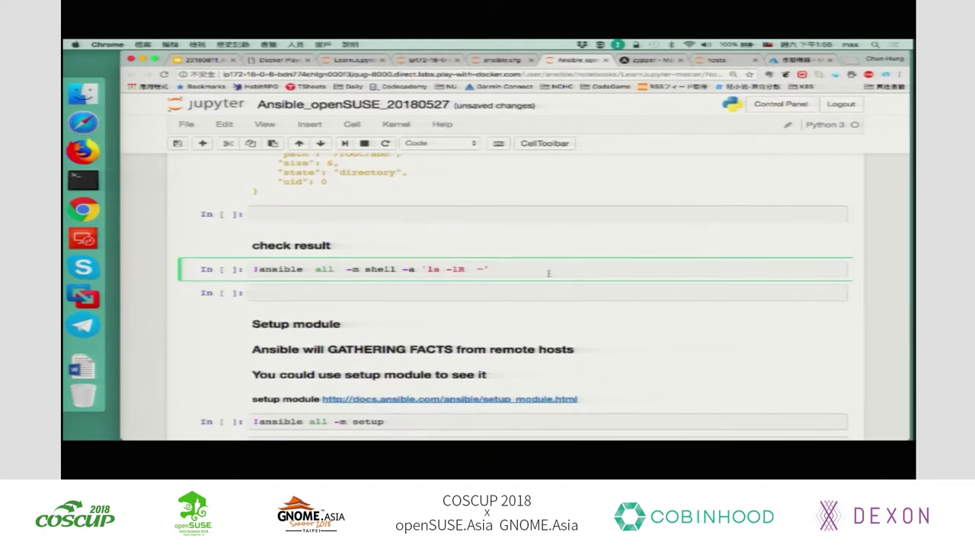
pyautogui.hotkey('shift', 'Return')
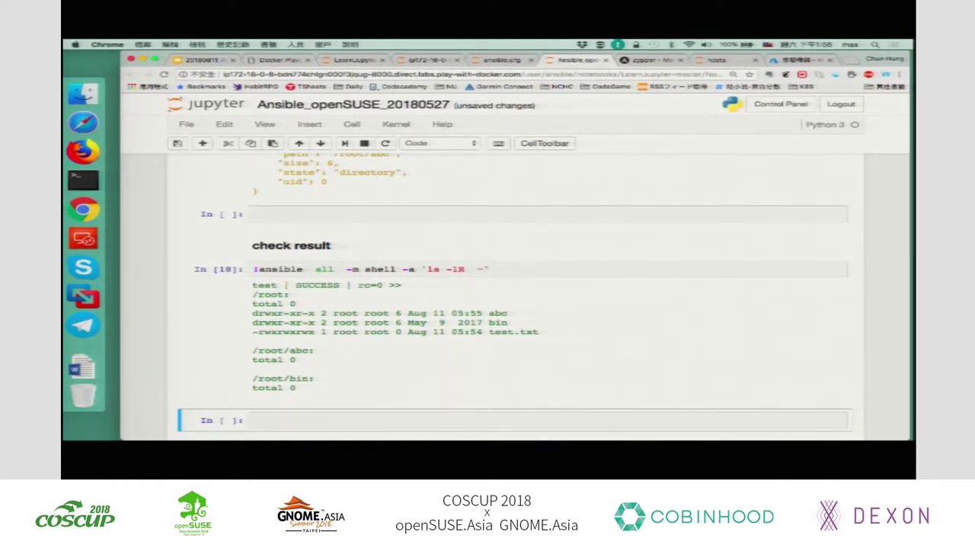
# Run the "!ansible all -m setup" cell in the Setup module section to gather facts from the remote hosts.
pyautogui.scroll(-5, 517, 312)
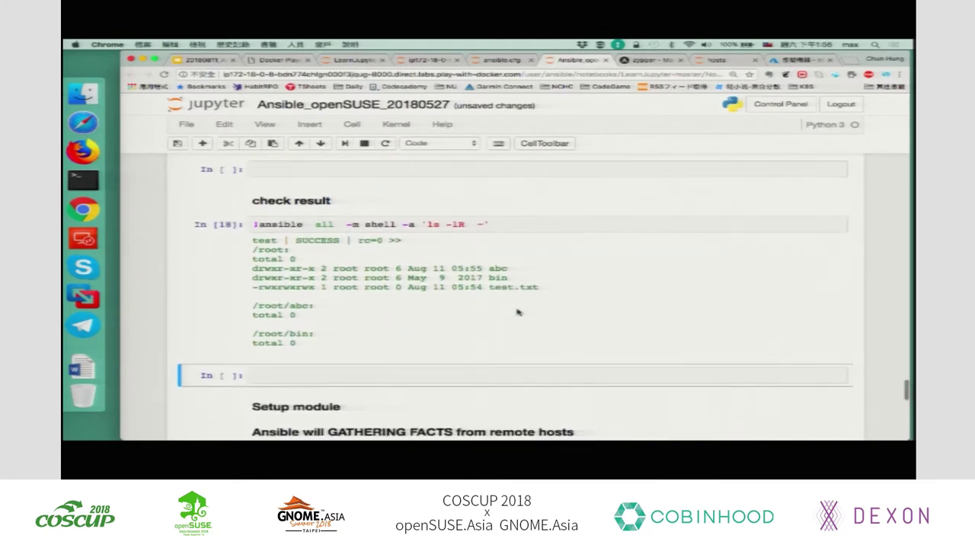
pyautogui.scroll(-3, 517, 312)
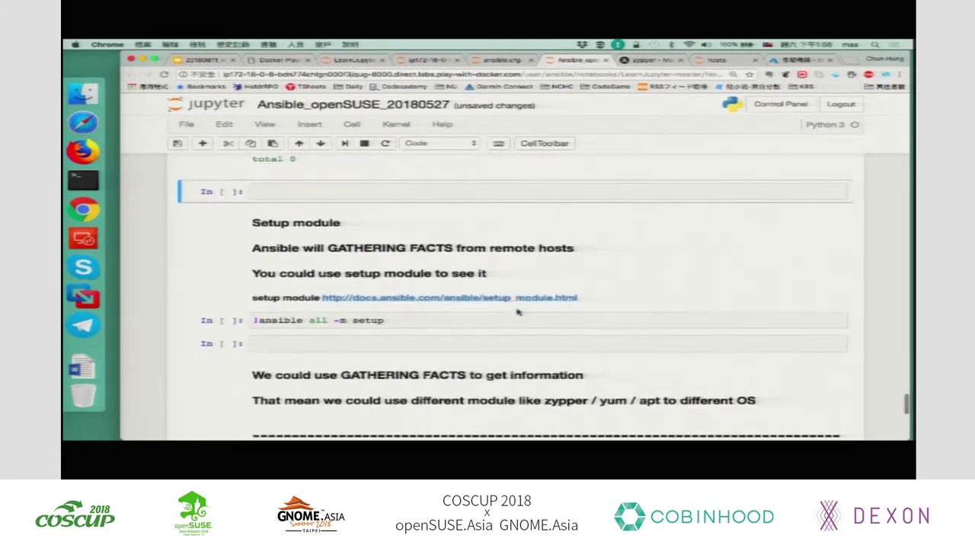
pyautogui.click(461, 312)
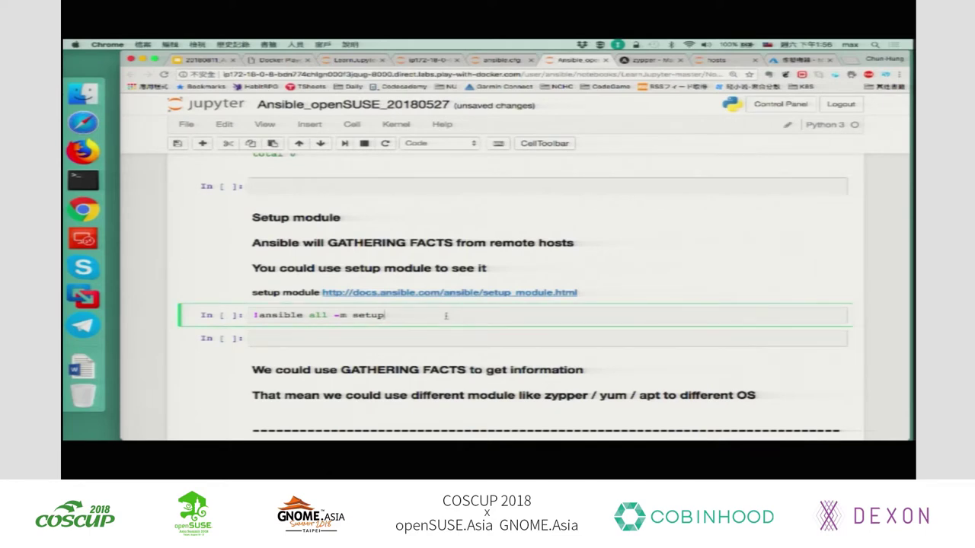
pyautogui.scroll(-3, 445, 315)
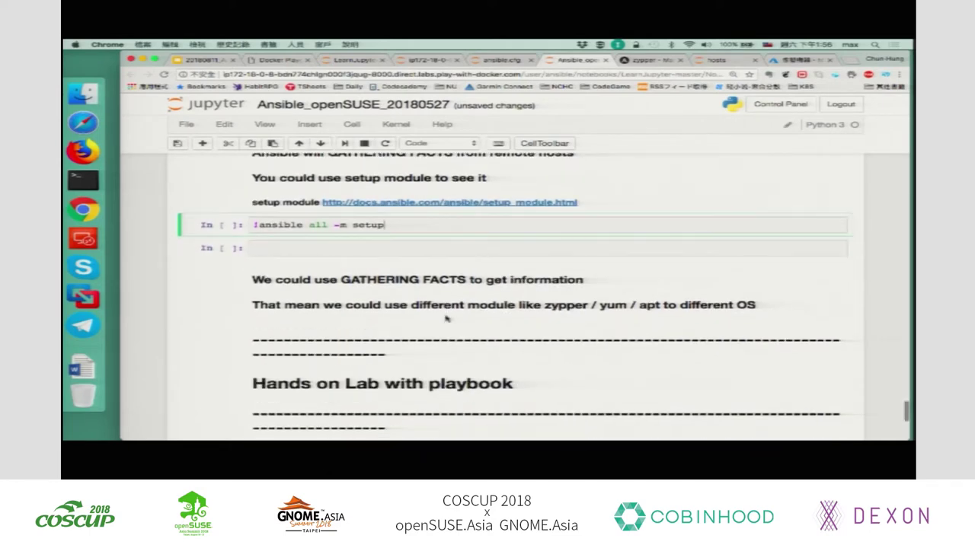
pyautogui.hotkey('shift', 'Return')
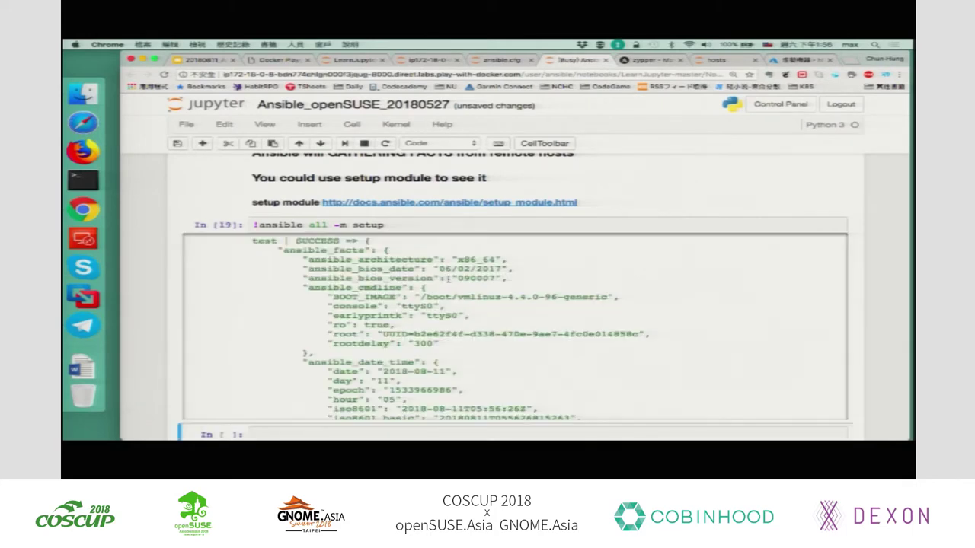
# Examine the gathered facts in the setup output, including devices, distribution, environment variables, hostname and memory.
pyautogui.scroll(-1, 410, 220)
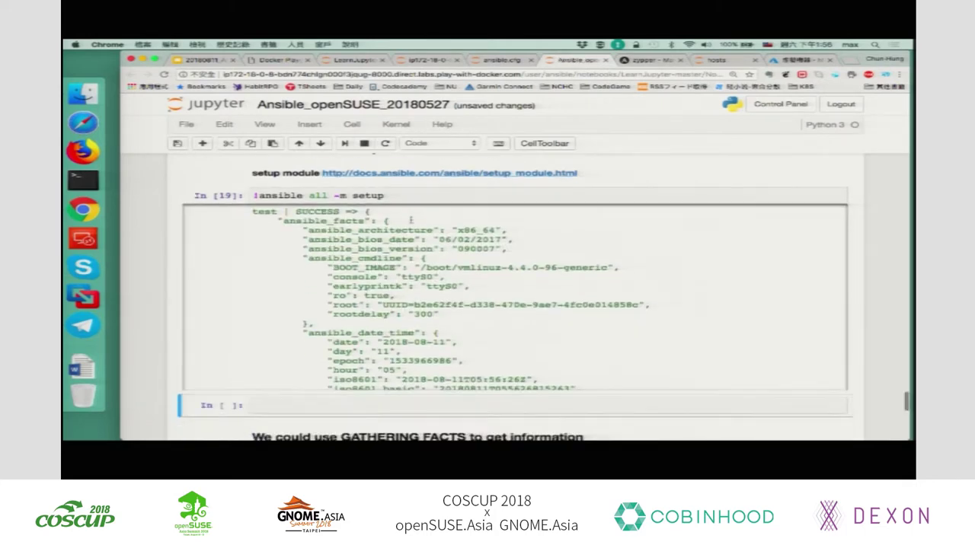
pyautogui.scroll(-1, 164, 314)
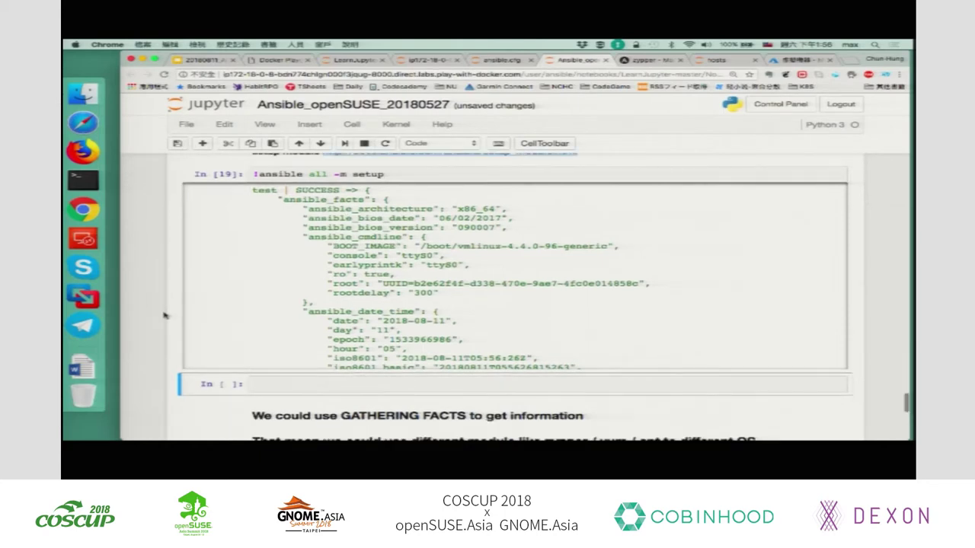
pyautogui.scroll(-2, 511, 278)
pyautogui.scroll(-5, 354, 303)
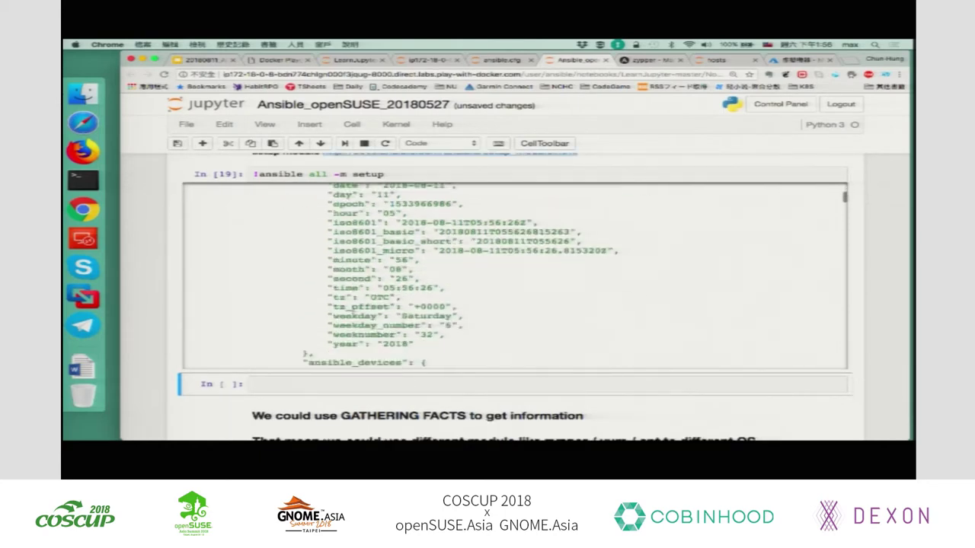
pyautogui.scroll(-8, 354, 307)
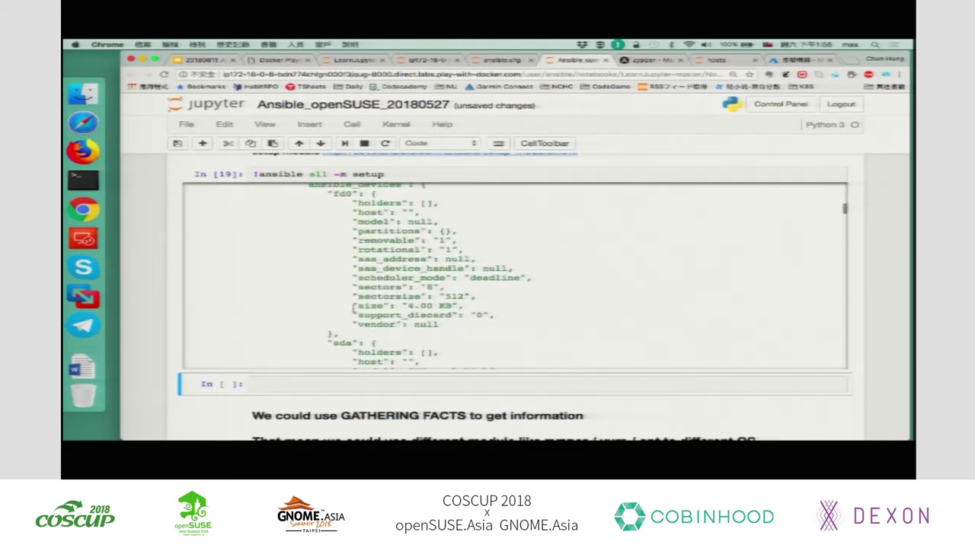
pyautogui.scroll(-7, 354, 308)
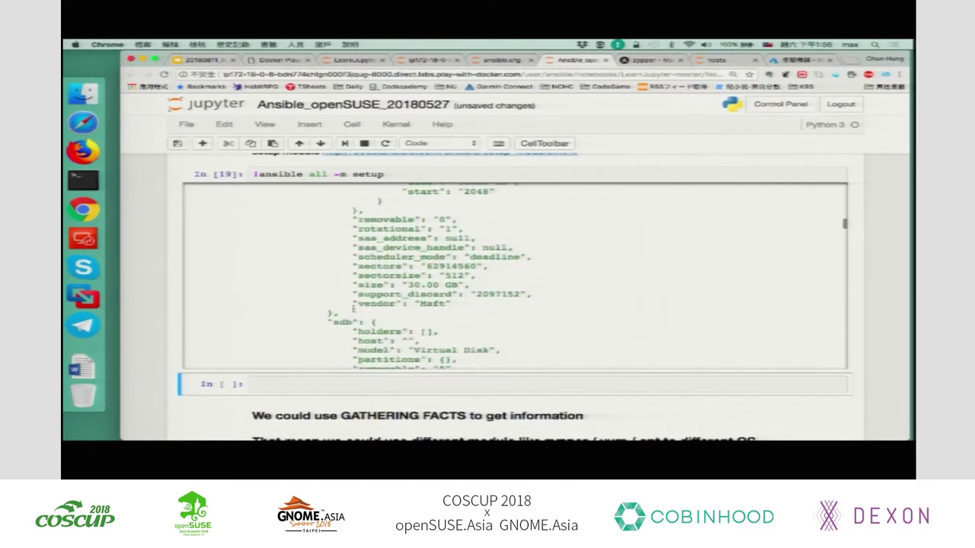
pyautogui.scroll(-5, 354, 307)
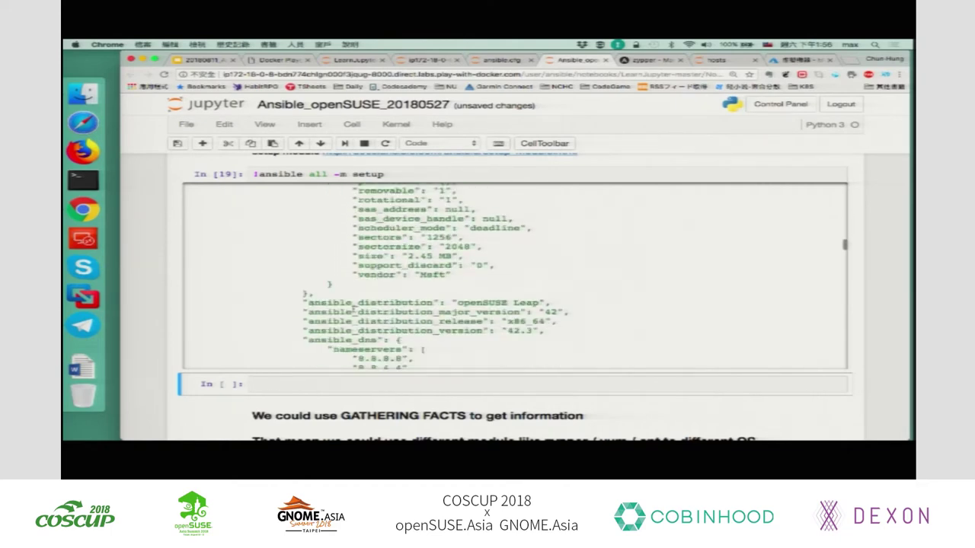
pyautogui.scroll(-6, 354, 308)
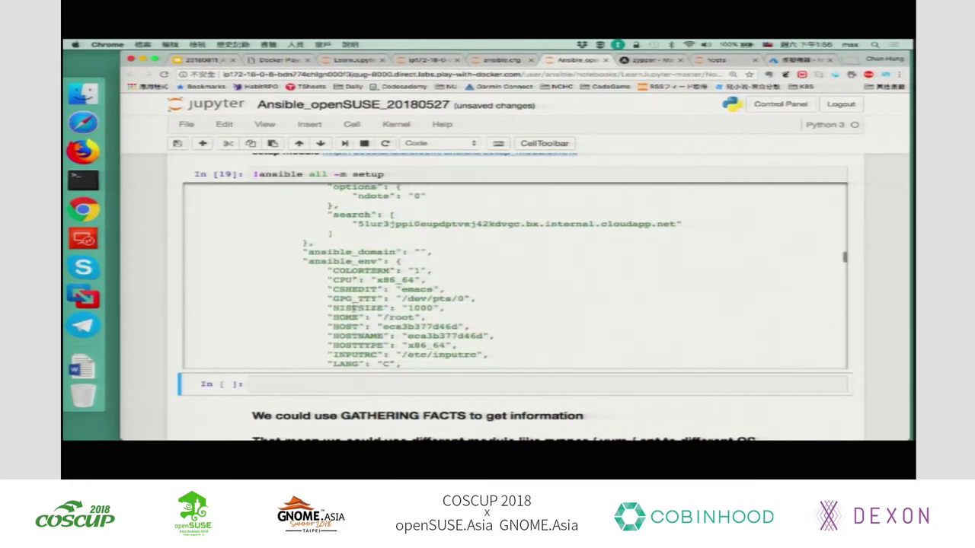
pyautogui.scroll(-6, 354, 307)
pyautogui.scroll(-2, 333, 307)
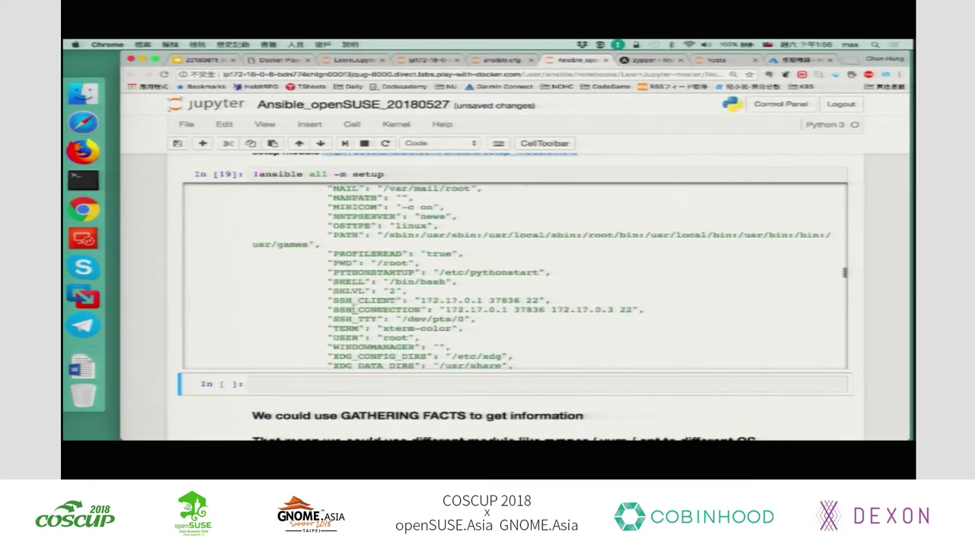
pyautogui.scroll(-6, 354, 308)
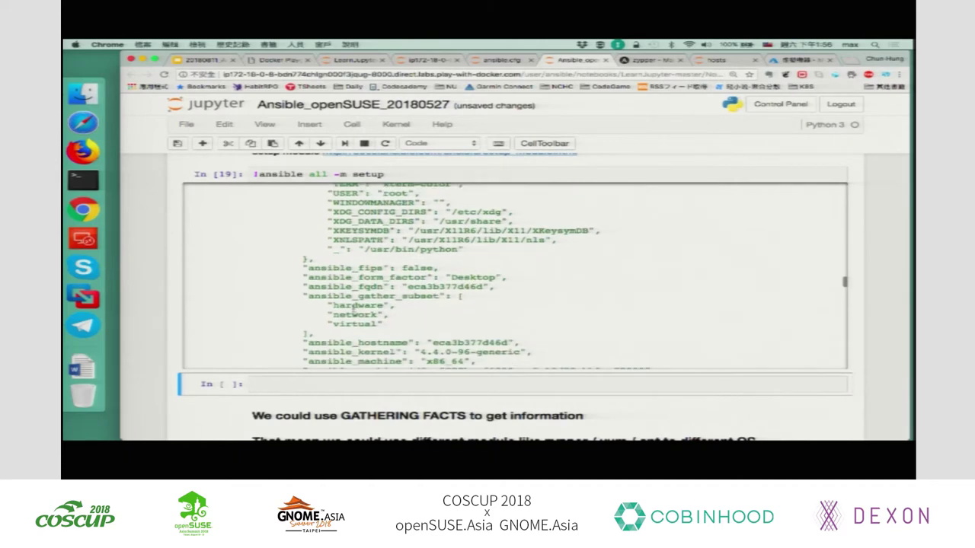
pyautogui.scroll(-5, 495, 326)
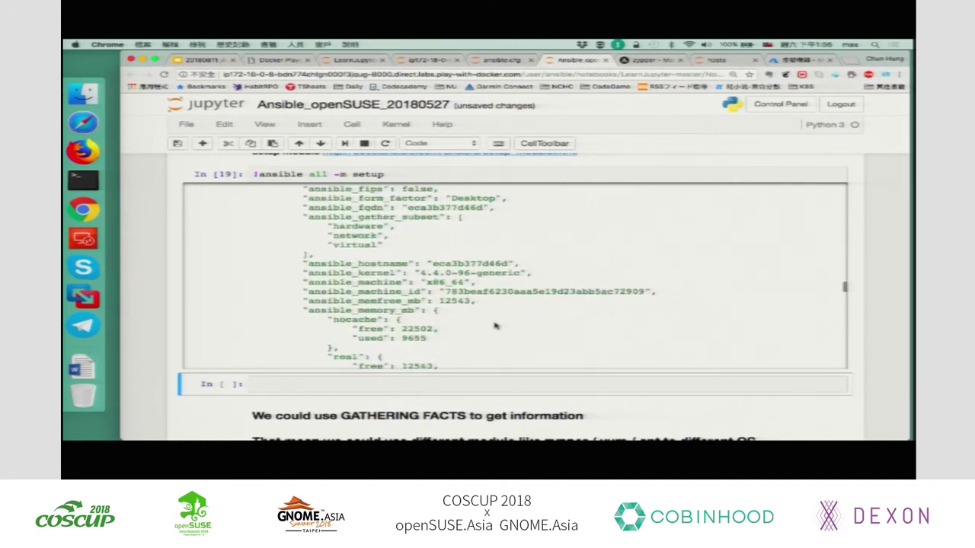
# Examine the setup output's facts on mounts, OS family, package manager, processor and product.
pyautogui.scroll(-5, 495, 326)
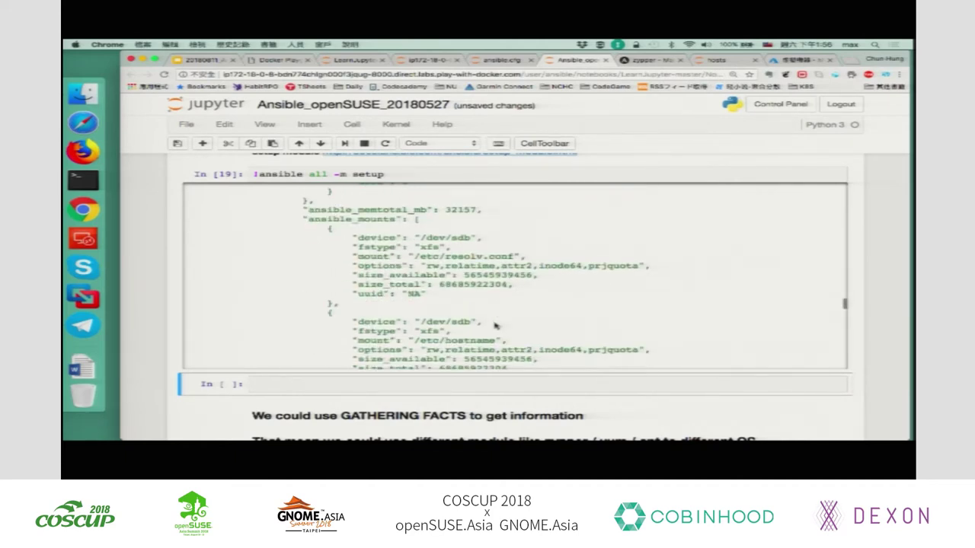
pyautogui.scroll(-5, 495, 326)
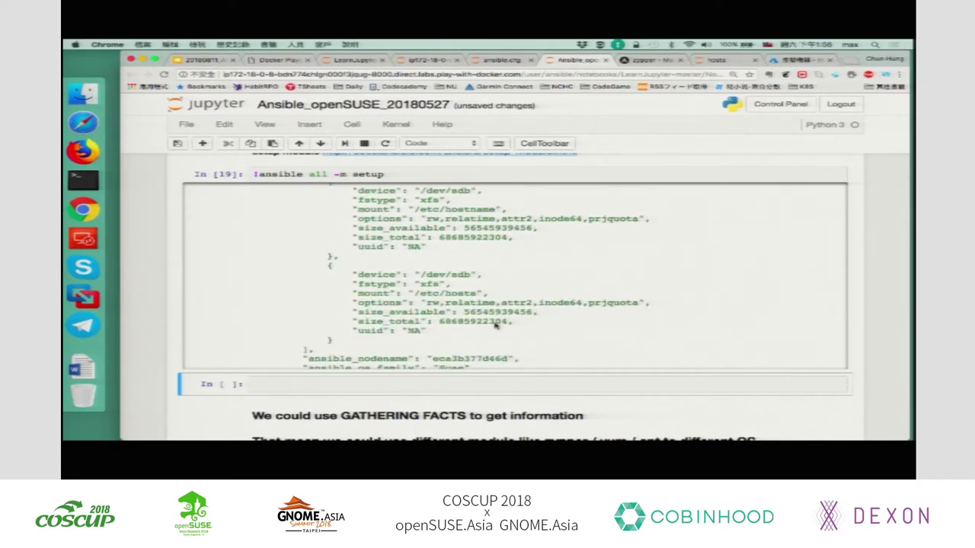
pyautogui.scroll(-10, 495, 323)
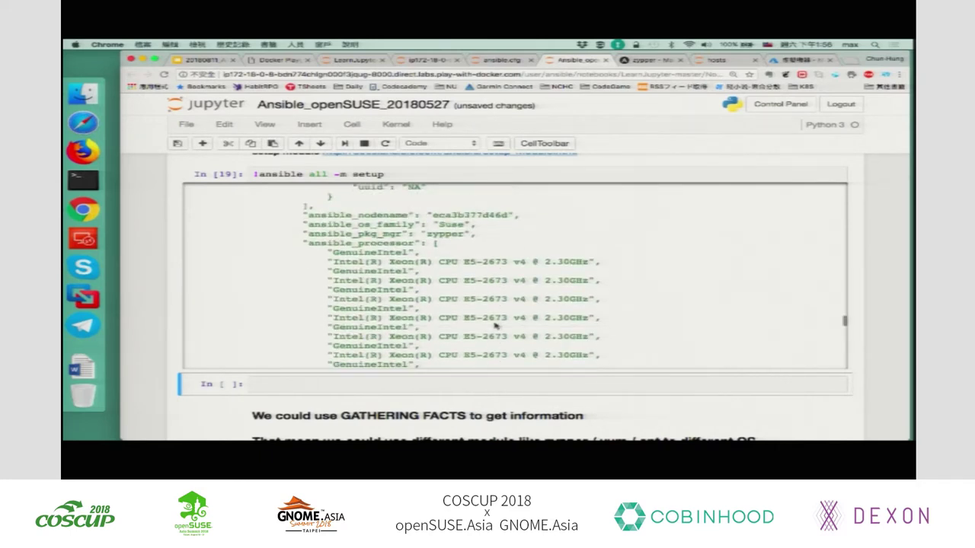
pyautogui.scroll(-2, 495, 326)
pyautogui.scroll(8, 494, 325)
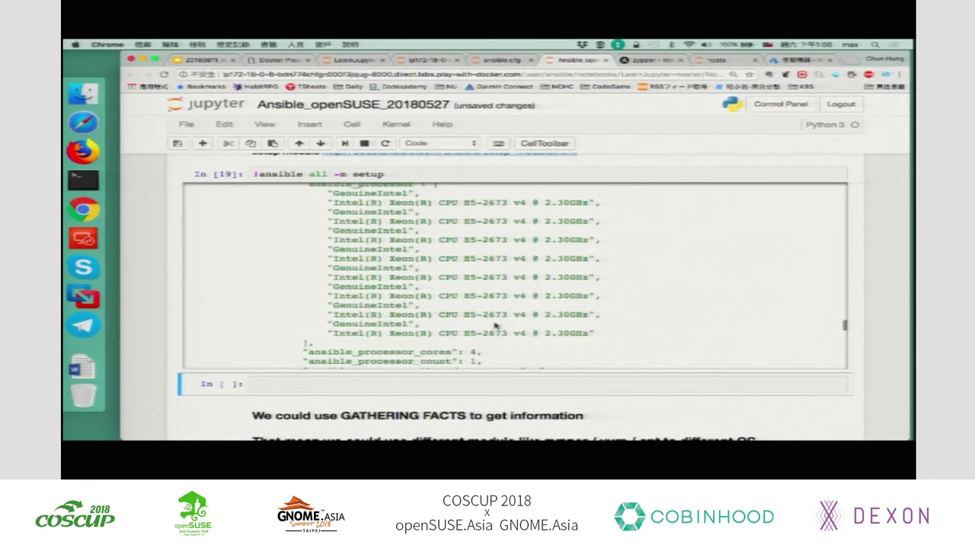
pyautogui.scroll(1, 495, 326)
pyautogui.scroll(-5, 495, 325)
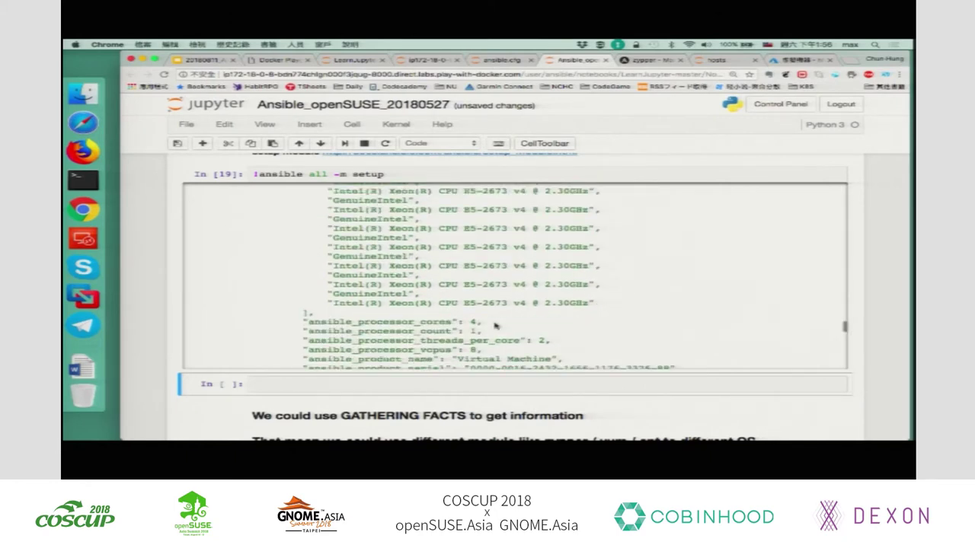
pyautogui.scroll(-1, 495, 326)
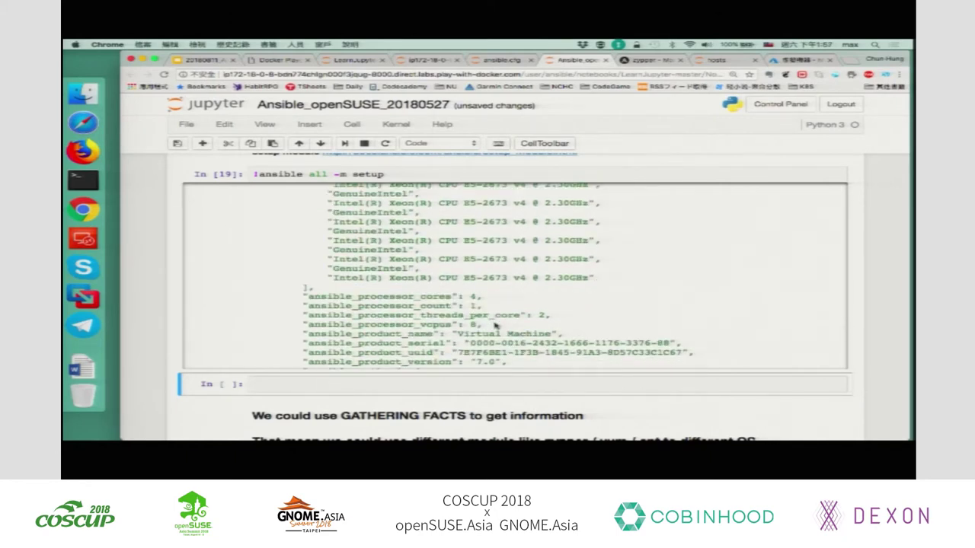
pyautogui.scroll(-6, 494, 326)
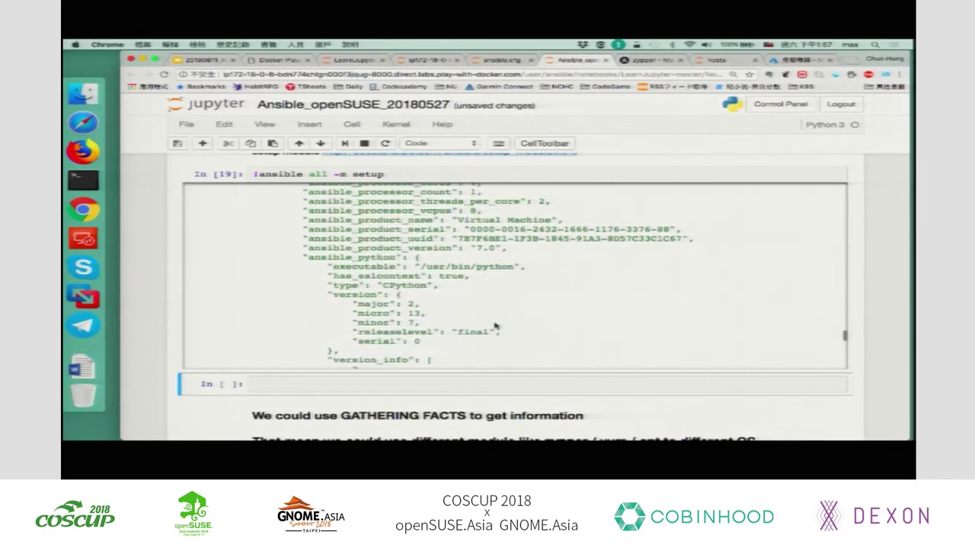
# Read the remaining setup facts on Python version, SSH host public keys, swap, user and virtualization type.
pyautogui.scroll(-5, 495, 326)
pyautogui.scroll(3, 495, 326)
pyautogui.scroll(-5, 495, 326)
pyautogui.scroll(-5, 495, 326)
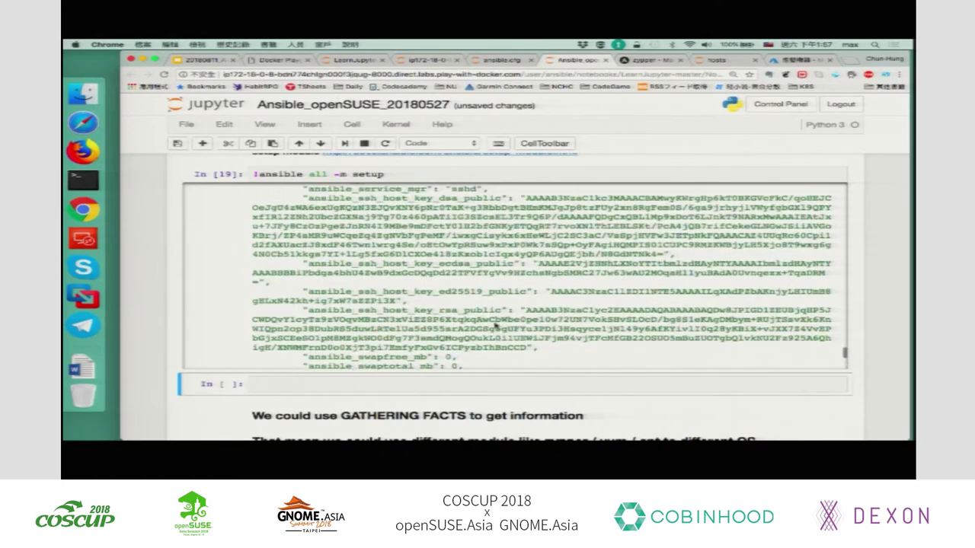
pyautogui.scroll(3, 495, 326)
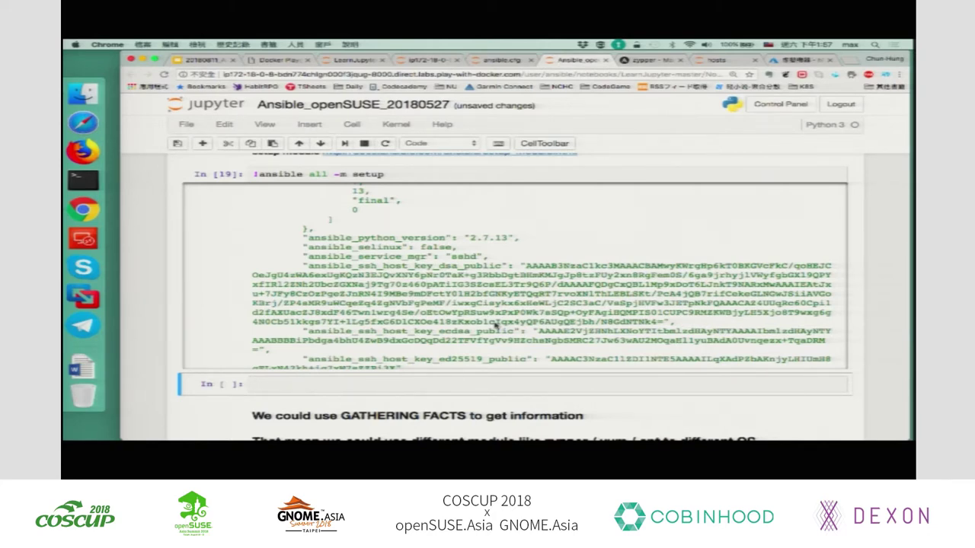
pyautogui.scroll(-5, 495, 325)
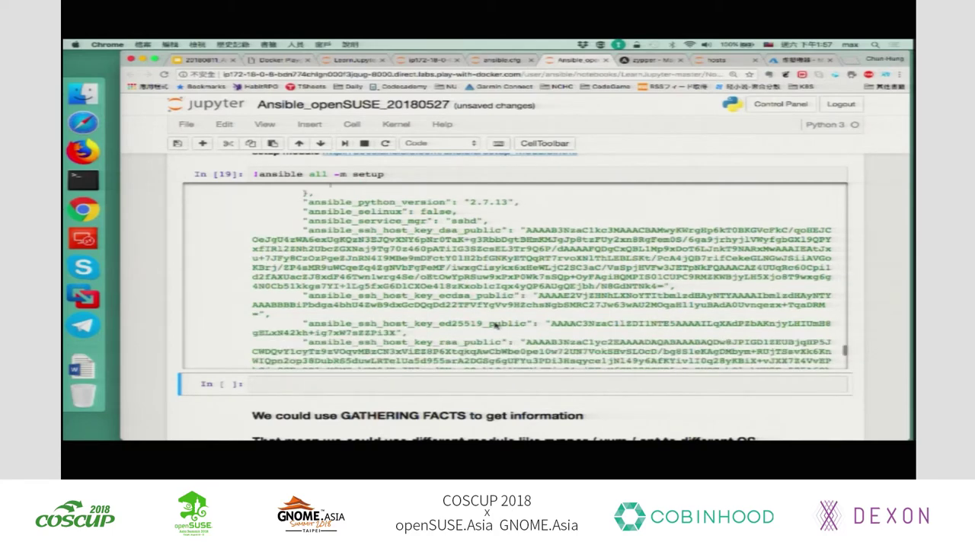
pyautogui.scroll(-5, 495, 325)
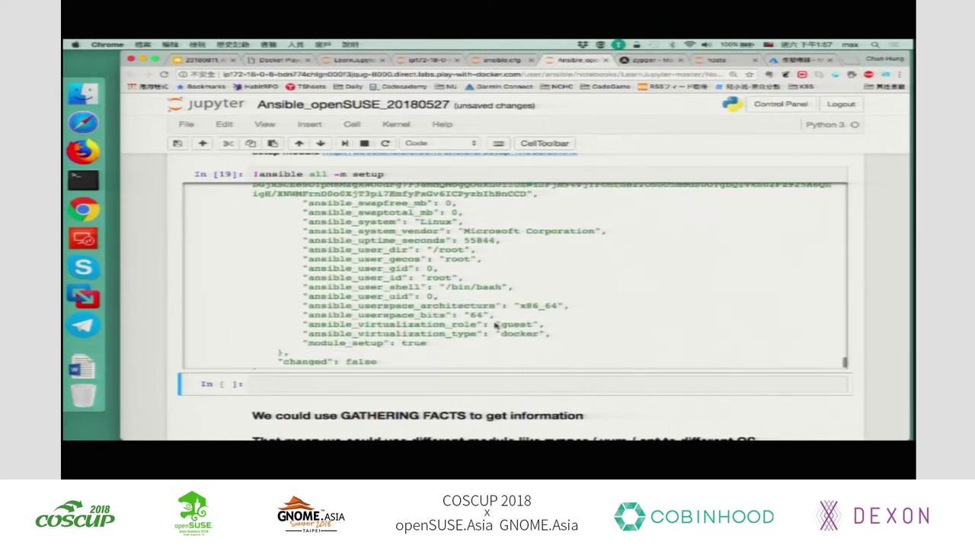
# Go back through the setup output to the ansible_distribution facts and review the distribution name and version.
pyautogui.scroll(10, 495, 325)
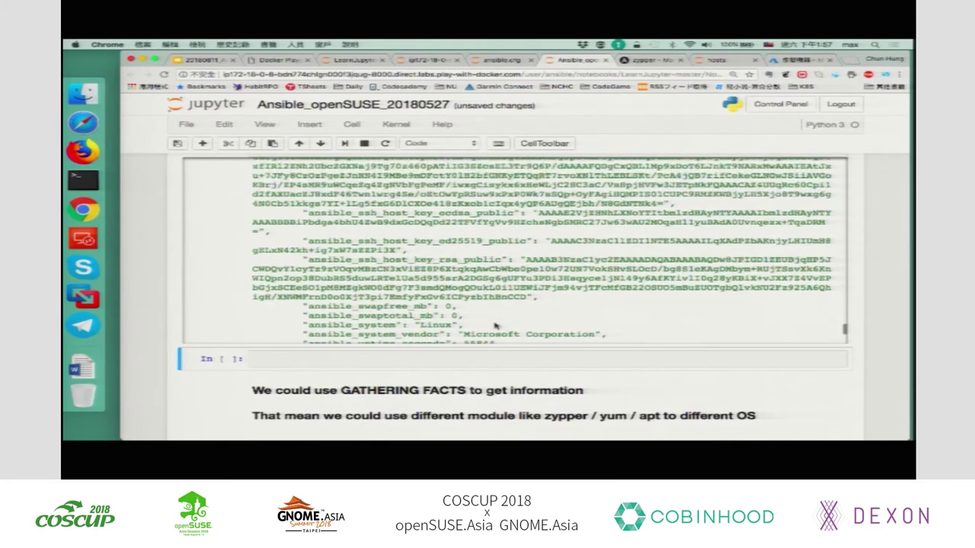
pyautogui.scroll(15, 495, 325)
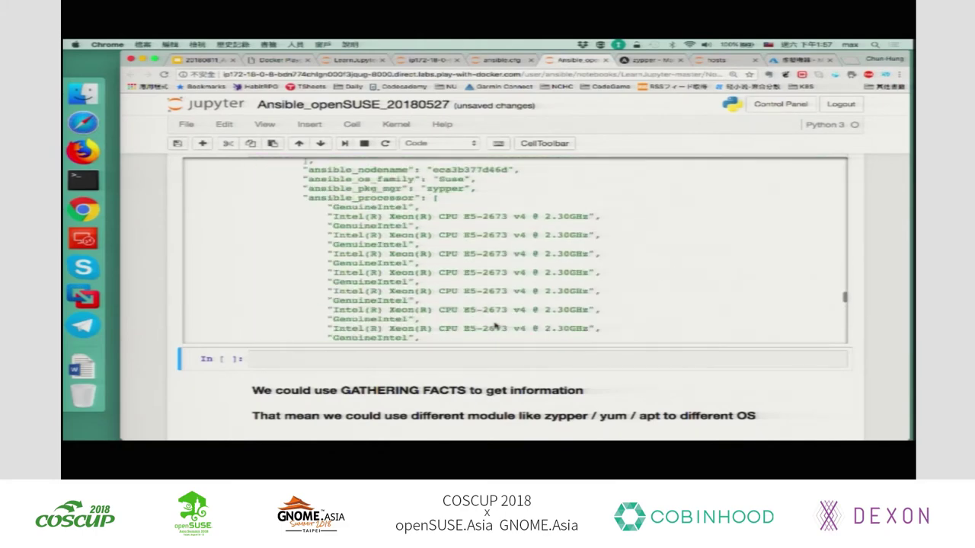
pyautogui.scroll(15, 495, 325)
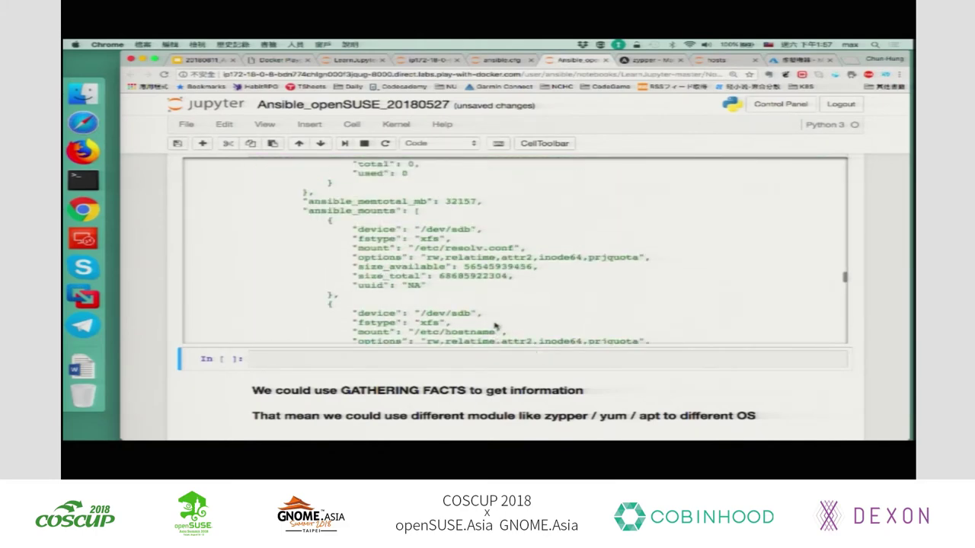
pyautogui.scroll(10, 495, 325)
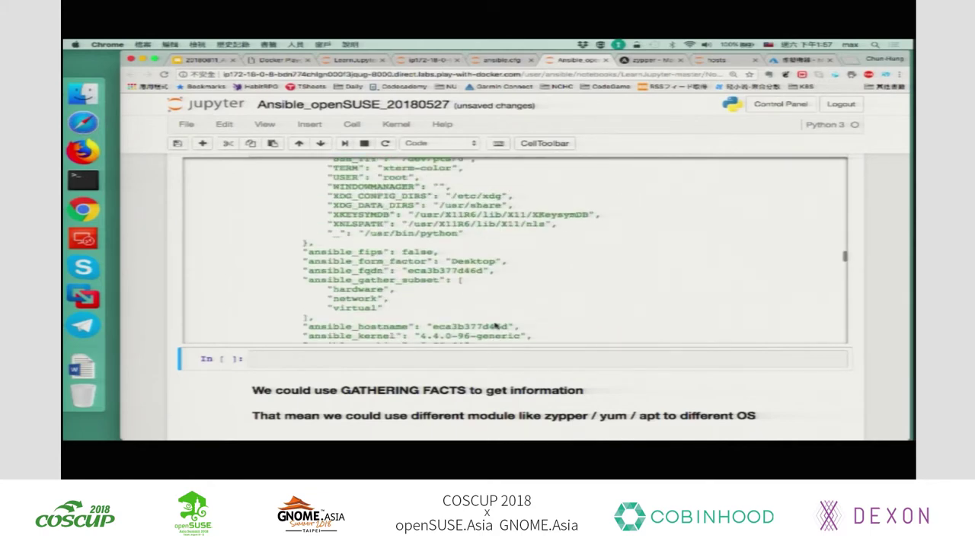
pyautogui.scroll(-5, 495, 325)
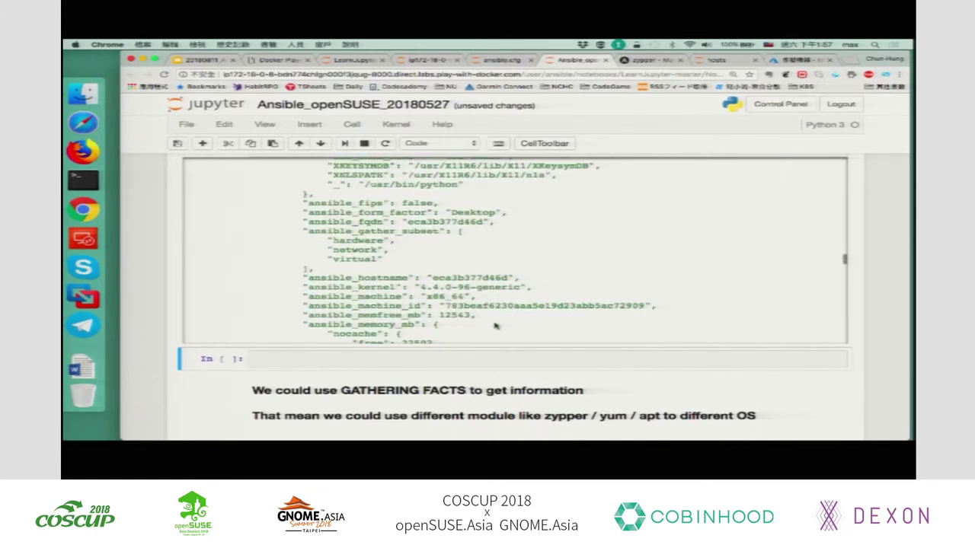
pyautogui.scroll(8, 495, 325)
pyautogui.scroll(12, 495, 326)
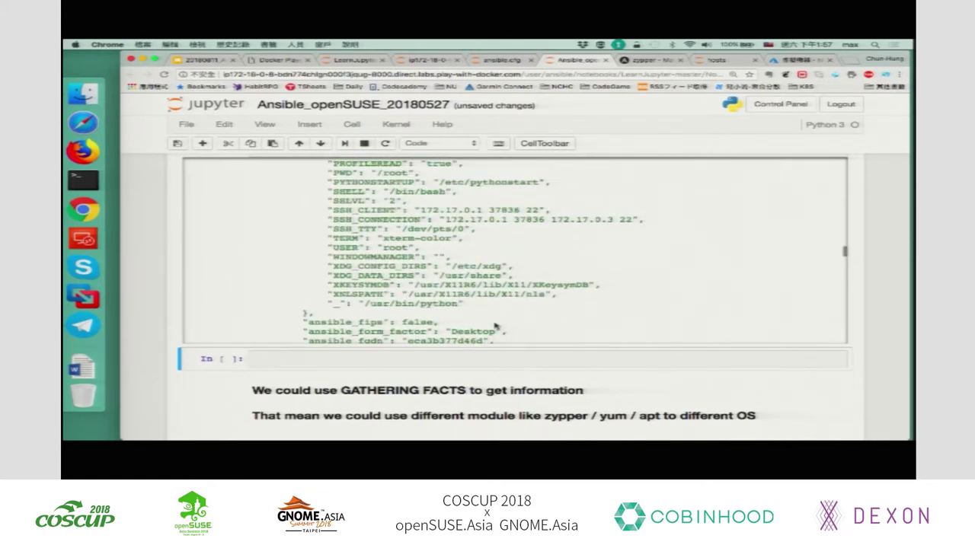
pyautogui.scroll(7, 495, 326)
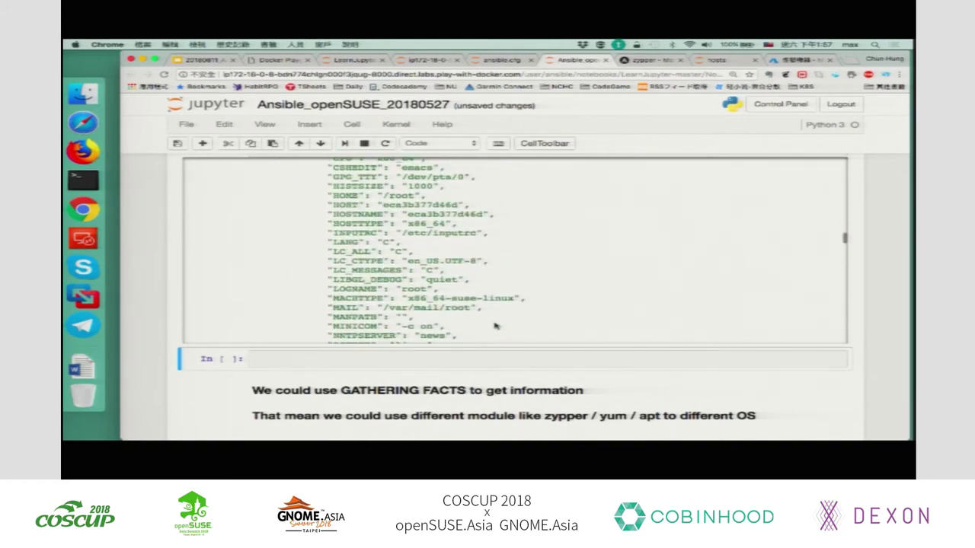
pyautogui.scroll(10, 495, 326)
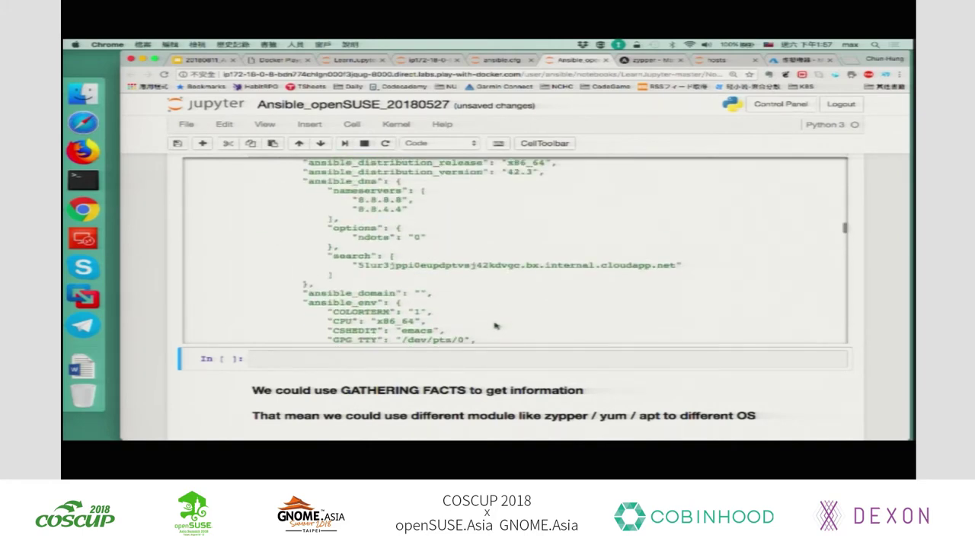
pyautogui.scroll(-1, 495, 326)
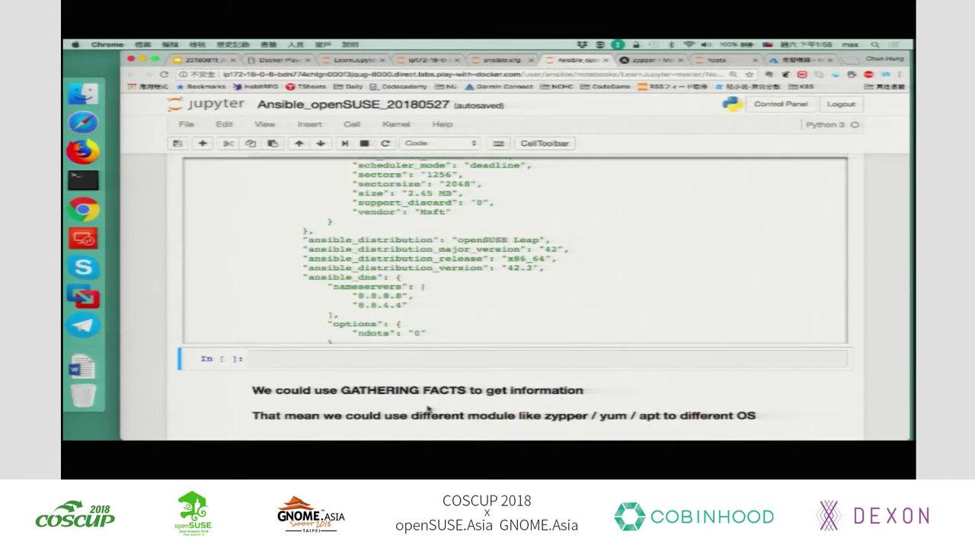
# Move on to the "Hands on Lab with playbook" section and read the ansible-playbook syntax notes.
pyautogui.scroll(-5, 429, 409)
pyautogui.scroll(-1, 429, 409)
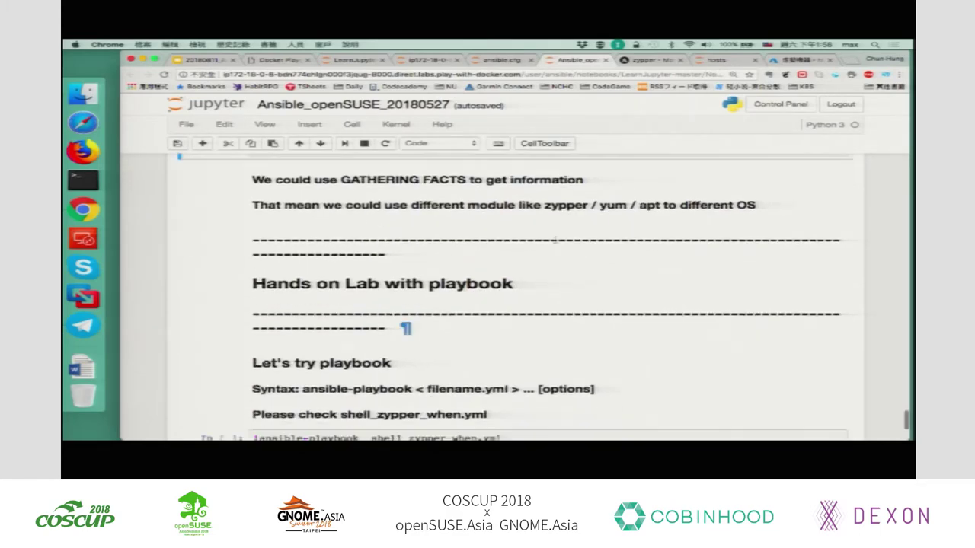